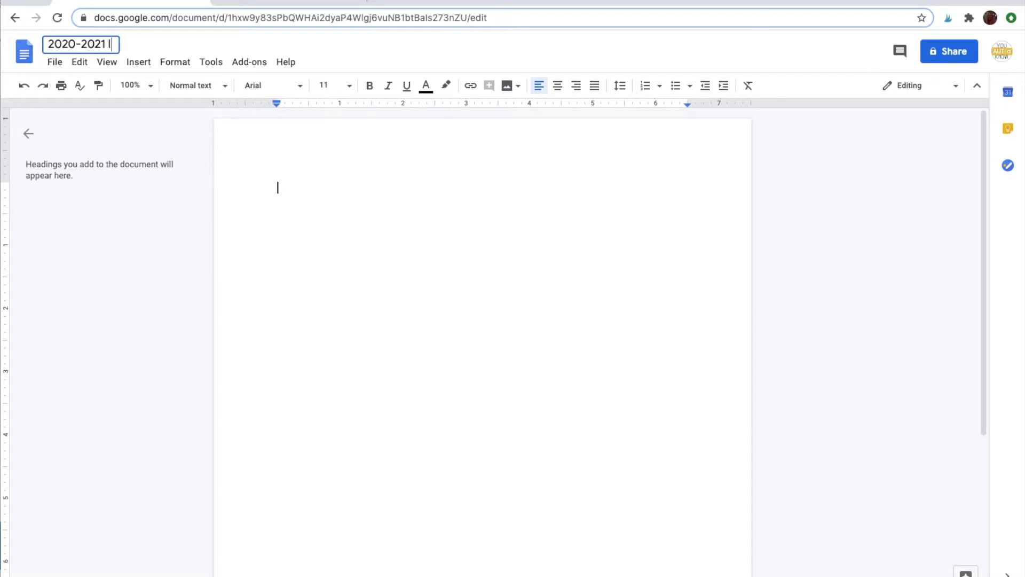
# Step: Title the document 2020-2021 IEP Goals
pyautogui.press('BackSpace')
pyautogui.press('BackSpace')
pyautogui.write('als')
pyautogui.press('Return')
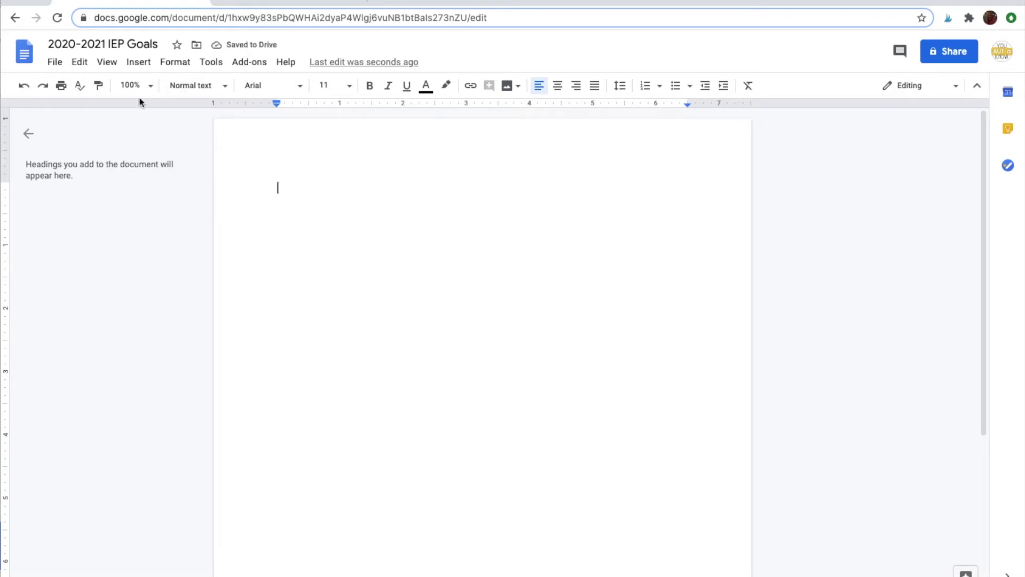
# Step: Insert a table with two columns and four rows into the blank document
pyautogui.click(139, 62)
pyautogui.moveTo(179, 106)
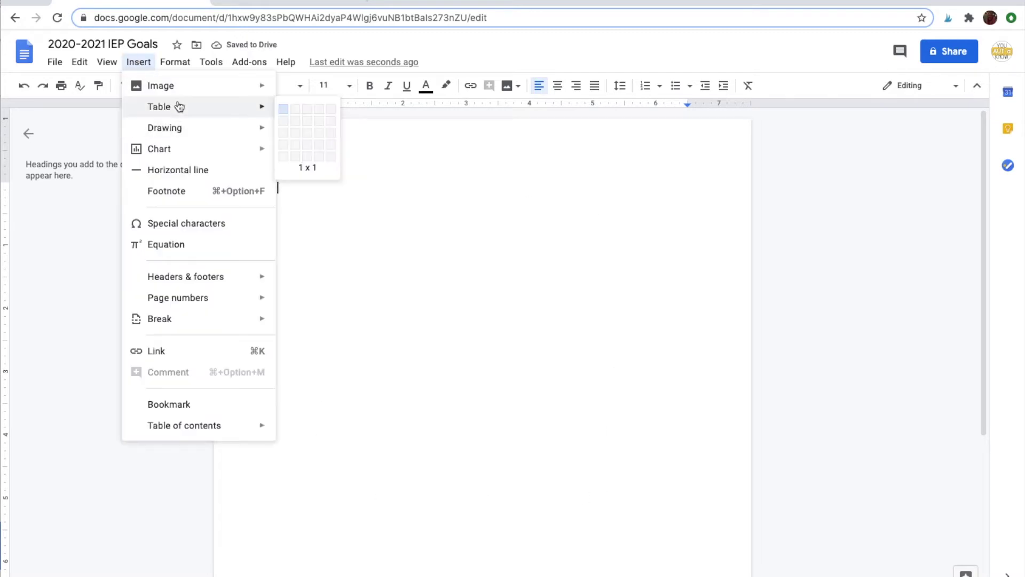
pyautogui.click(294, 143)
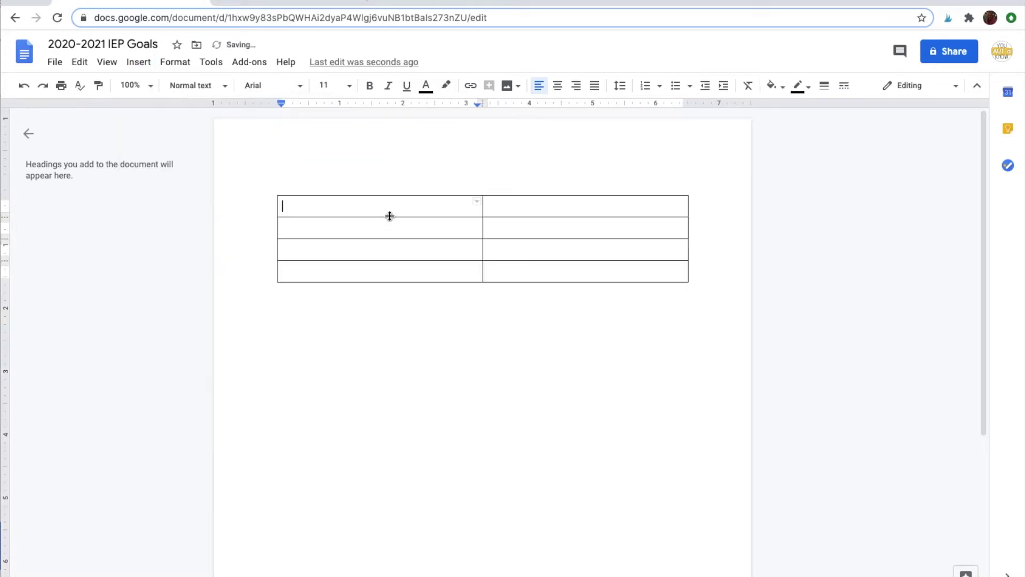
# Step: Set the font size of all table cells to 42
pyautogui.moveTo(389, 208); pyautogui.dragTo(556, 281)
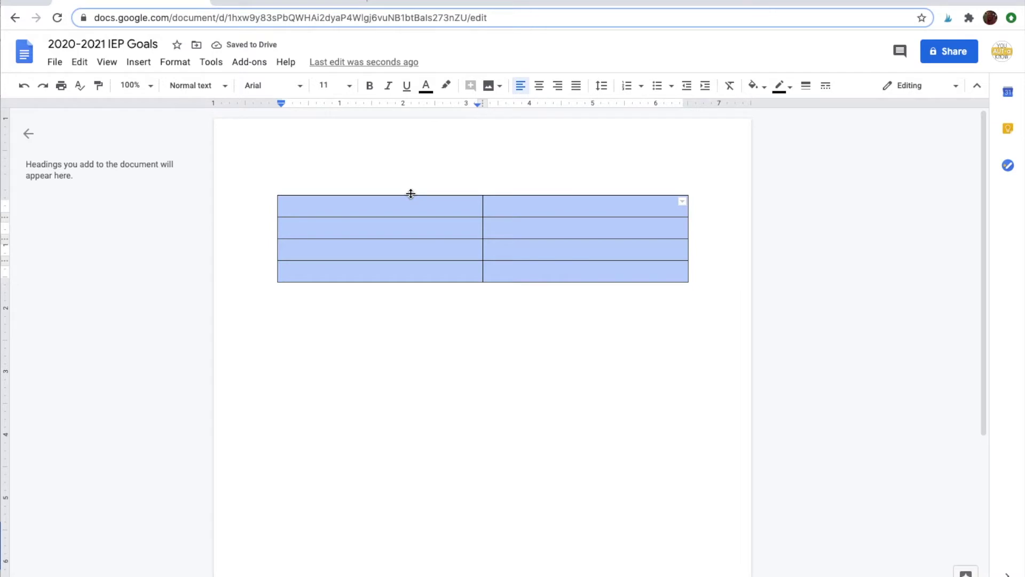
pyautogui.click(324, 83)
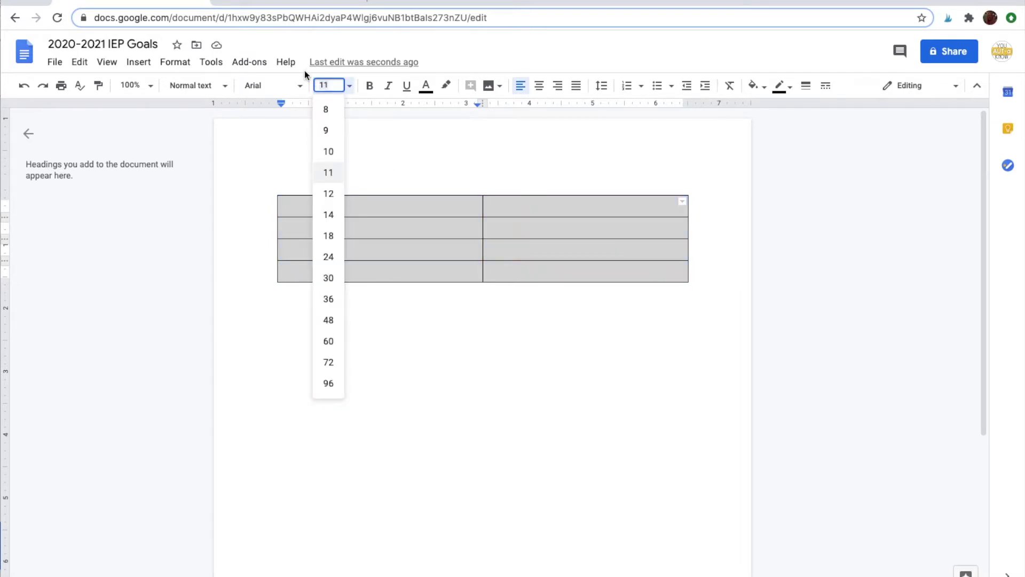
pyautogui.write('42')
pyautogui.press('Return')
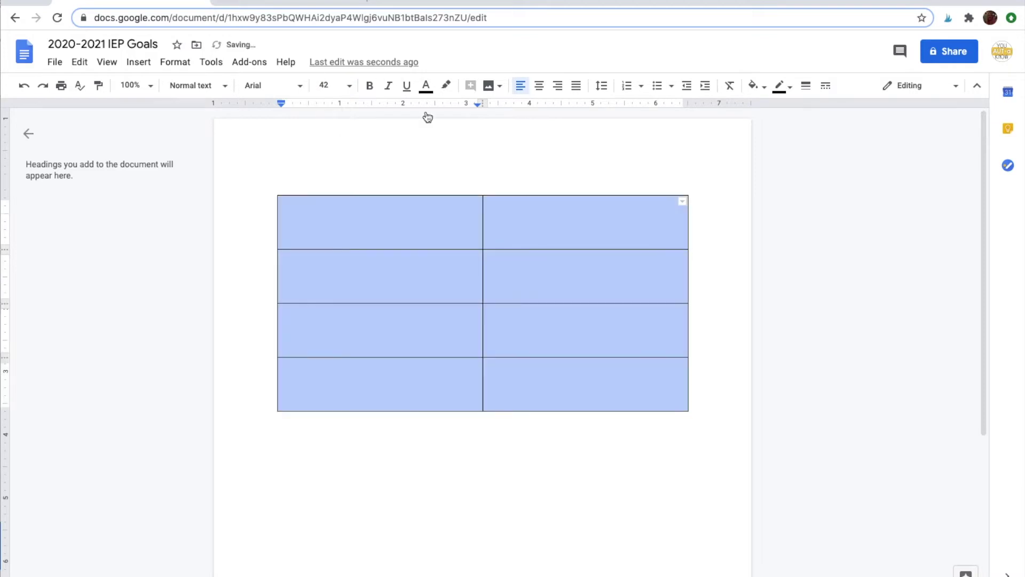
# Step: Center the text alignment of all cells in the table
pyautogui.click(414, 231)
pyautogui.moveTo(378, 215); pyautogui.dragTo(536, 370)
pyautogui.click(539, 86)
# Step: Fill the four cells of the table's first two rows with one student's first name each
pyautogui.click(388, 212)
pyautogui.write('Johnny')
pyautogui.press('Tab')
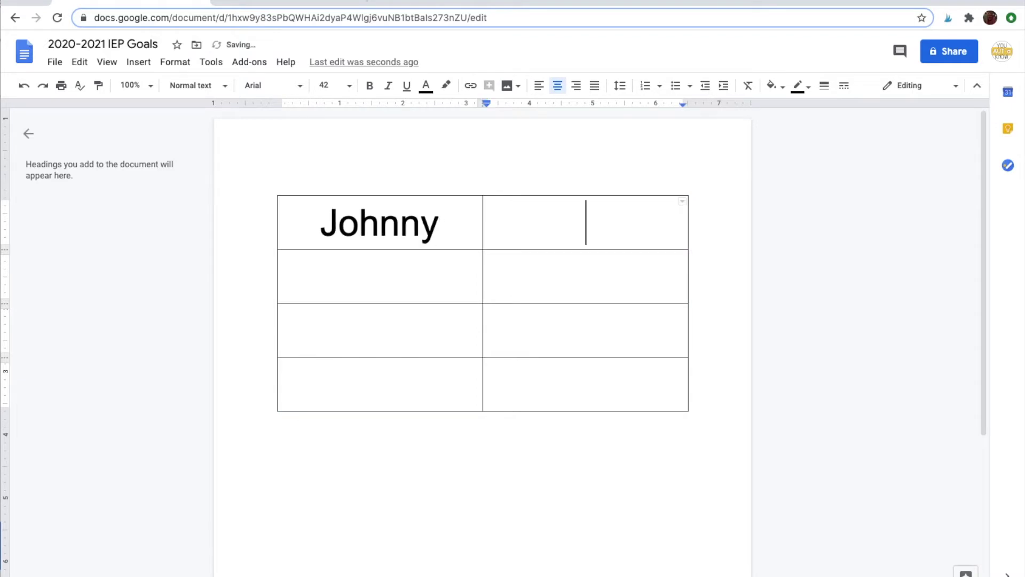
pyautogui.write('Kevin')
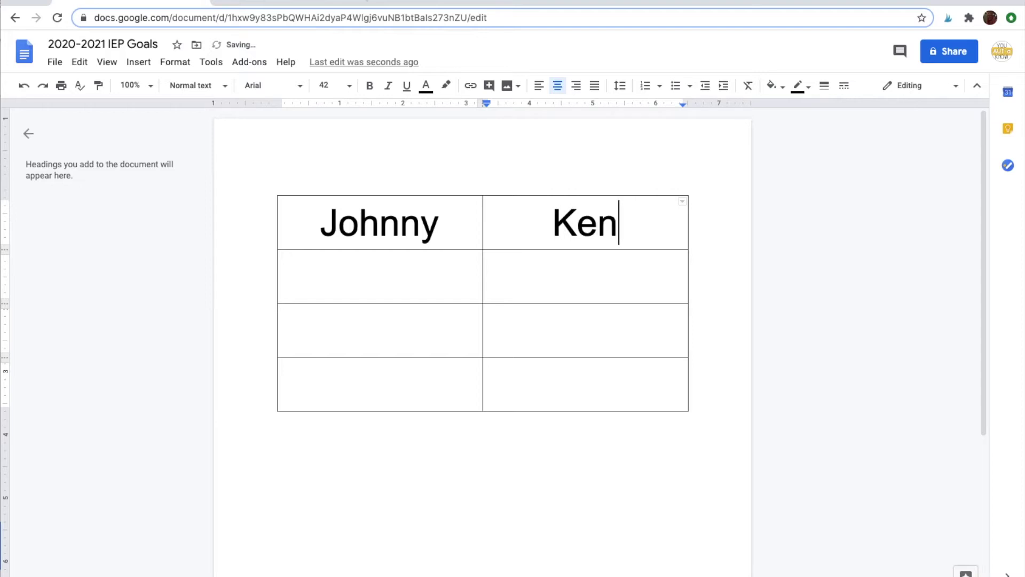
pyautogui.press('Tab')
pyautogui.write('Marcus')
pyautogui.press('Tab')
pyautogui.write('Jennifer')
pyautogui.press('Tab')
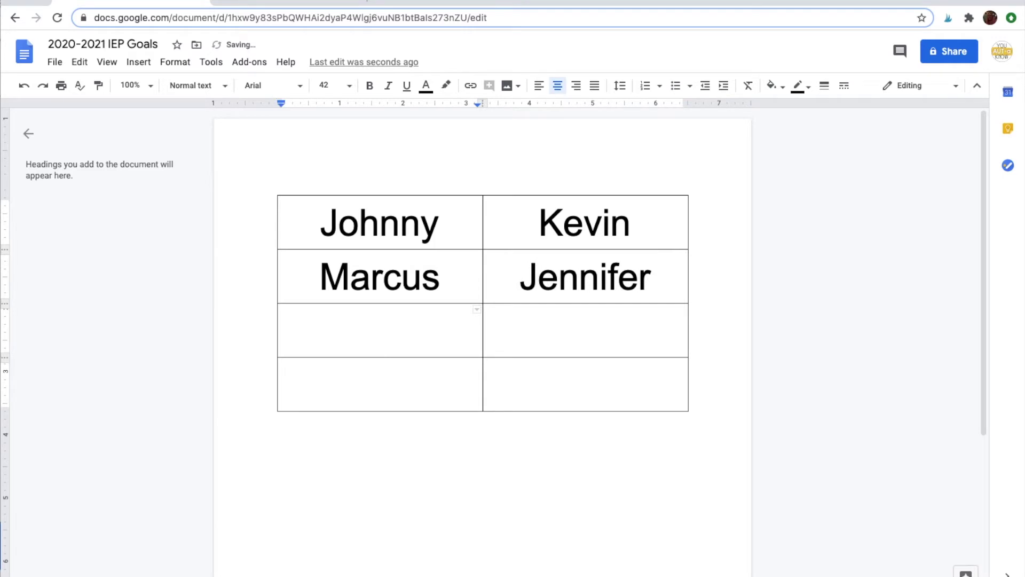
# Step: Fill the four cells of the table's last two rows with one student's first name each
pyautogui.write('Emma')
pyautogui.press('Tab')
pyautogui.write('Sally')
pyautogui.press('Tab')
pyautogui.write('M')
pyautogui.press('BackSpace')
pyautogui.write('Mich')
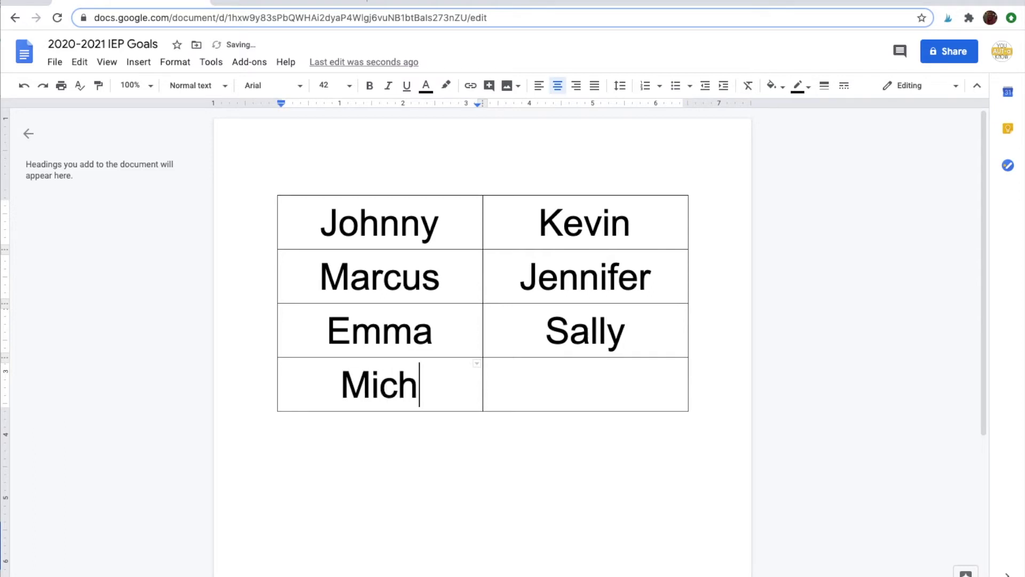
pyautogui.write('elle')
pyautogui.press('Tab')
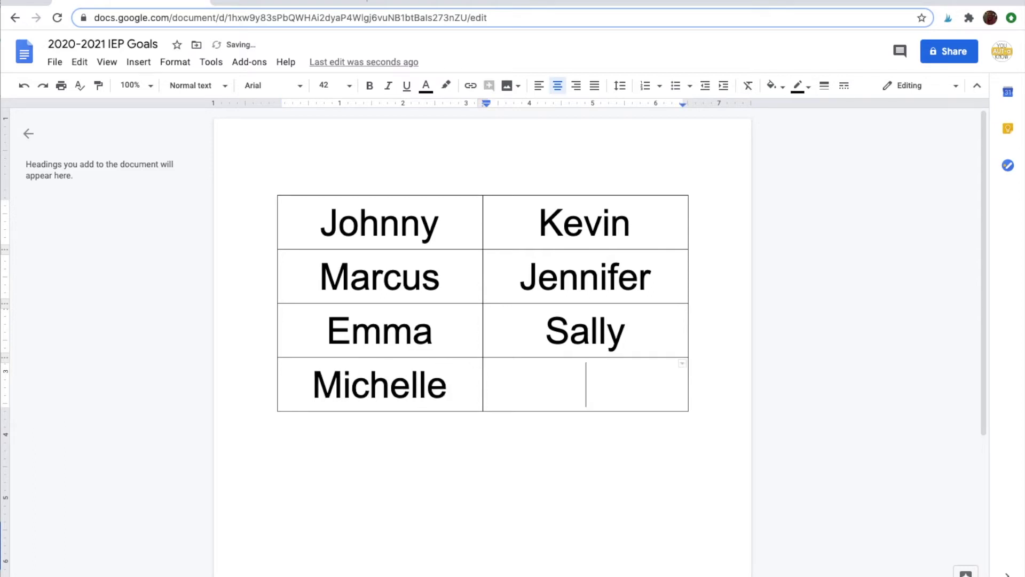
pyautogui.write('Ch')
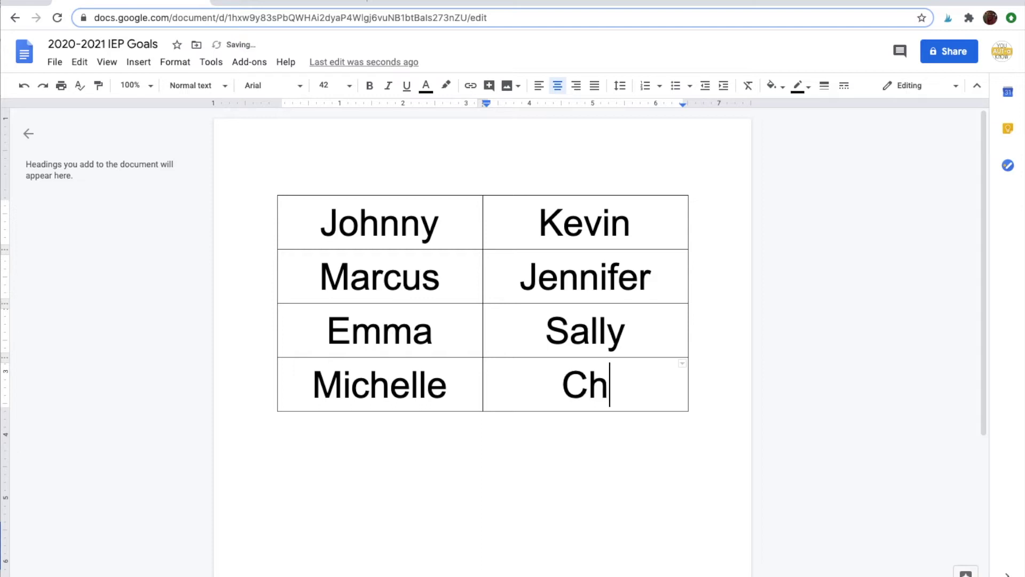
pyautogui.write('ris')
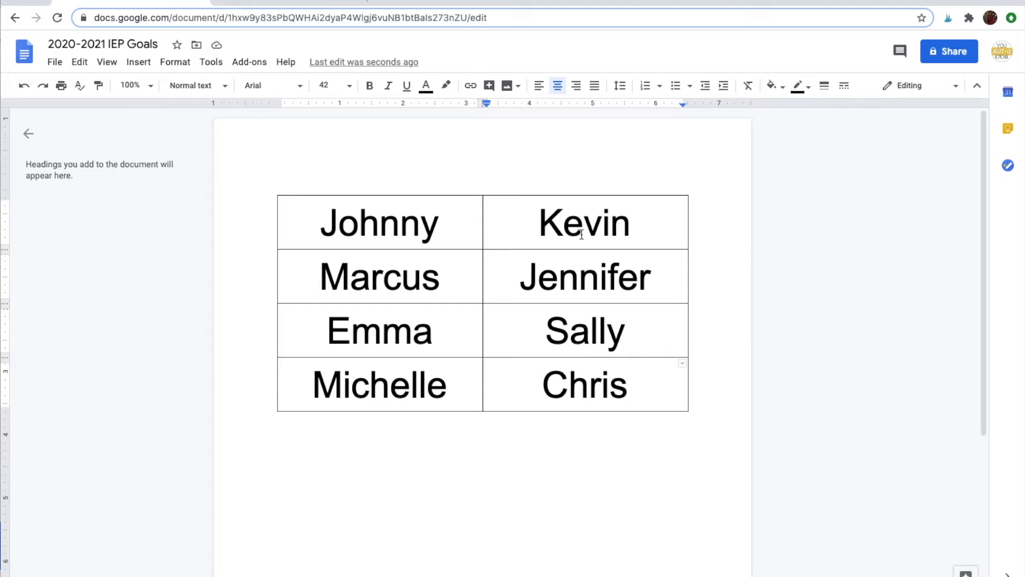
# Step: Shade the first cell of the table's top row blue
pyautogui.click(440, 220)
pyautogui.click(780, 88)
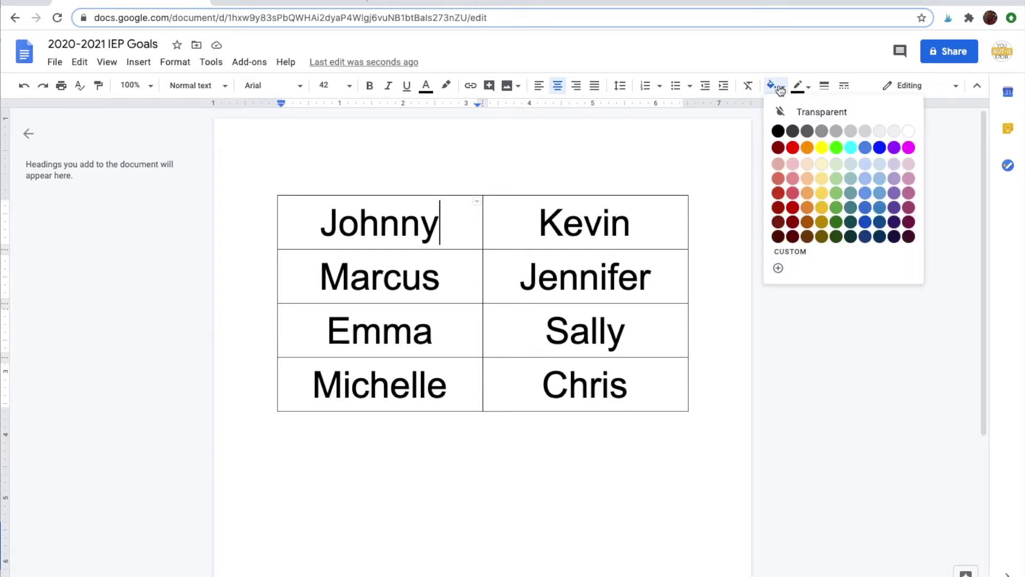
pyautogui.click(865, 192)
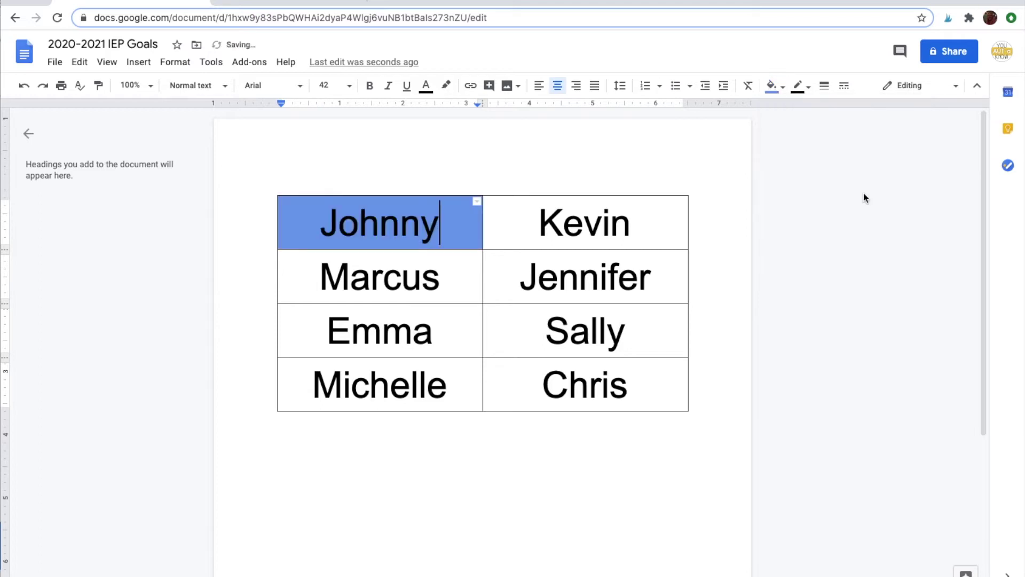
pyautogui.click(602, 219)
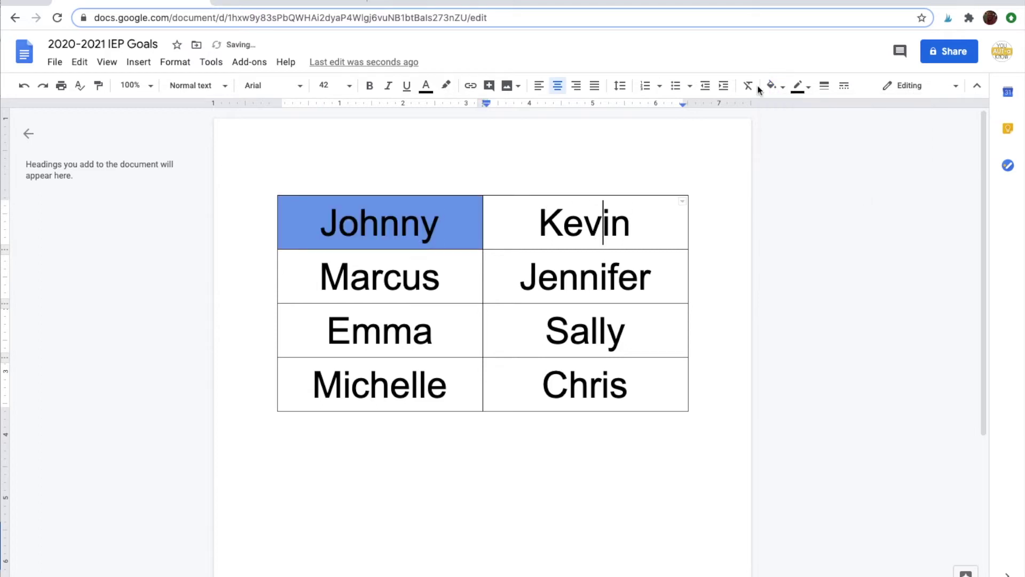
# Step: Shade the first cell of the top row green and the second cell light blue
pyautogui.click(448, 206)
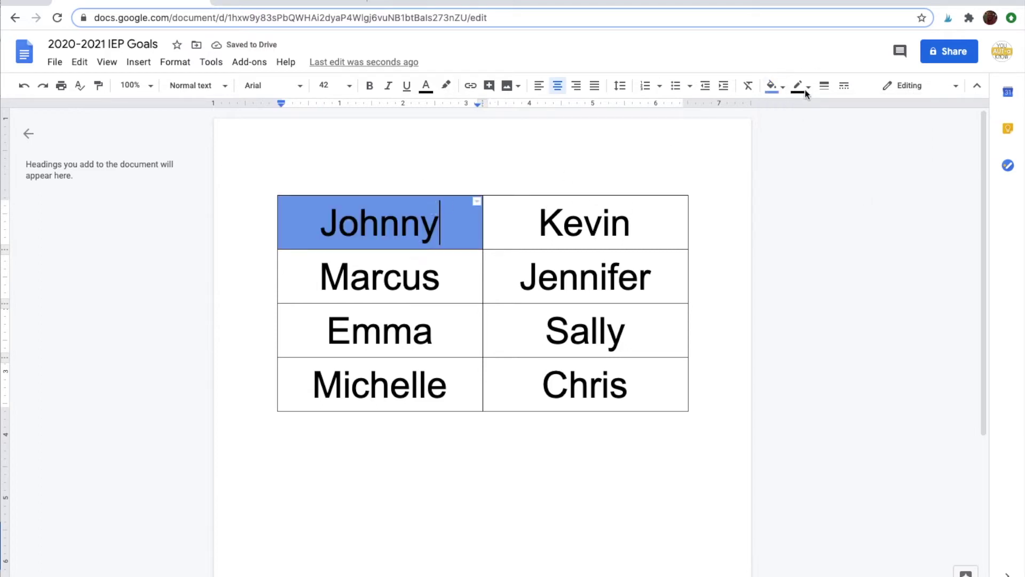
pyautogui.click(775, 86)
pyautogui.click(836, 208)
pyautogui.click(662, 220)
pyautogui.click(775, 86)
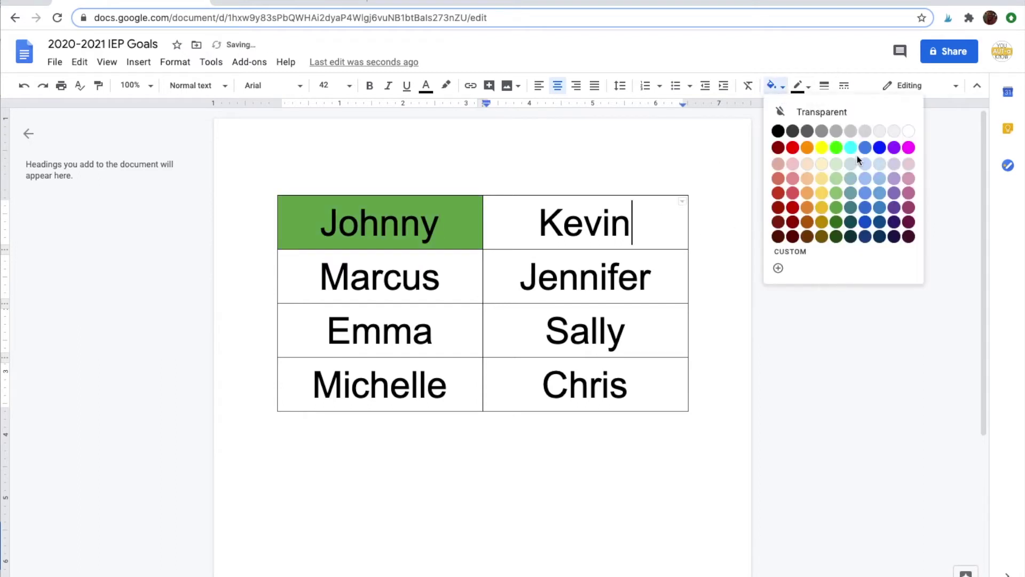
pyautogui.click(880, 193)
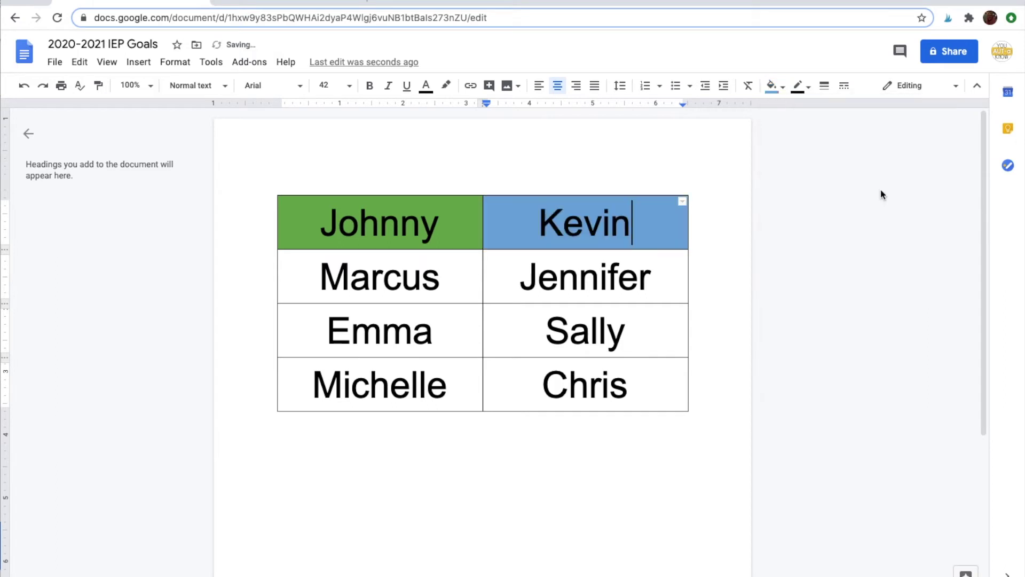
pyautogui.click(726, 314)
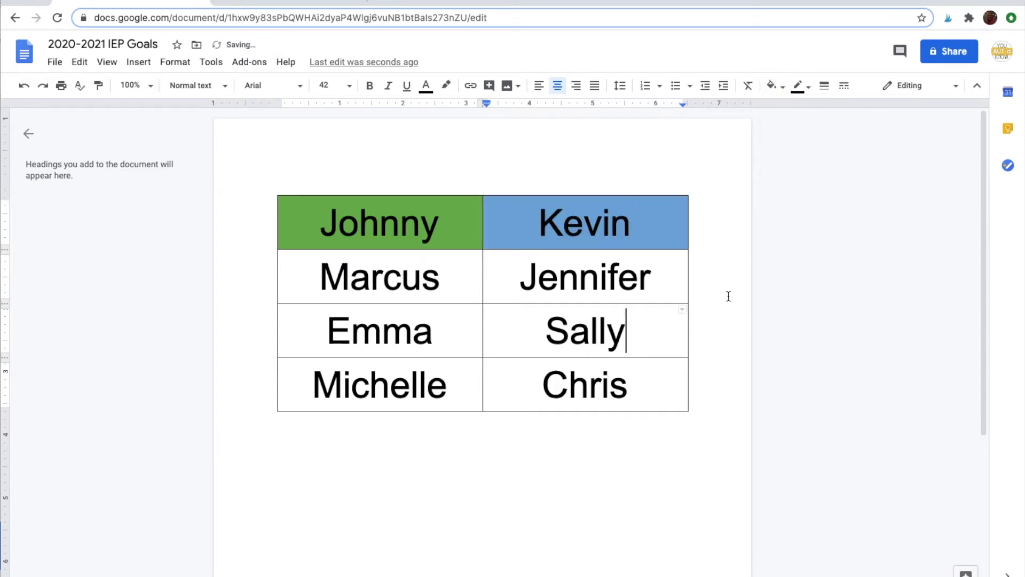
pyautogui.click(783, 89)
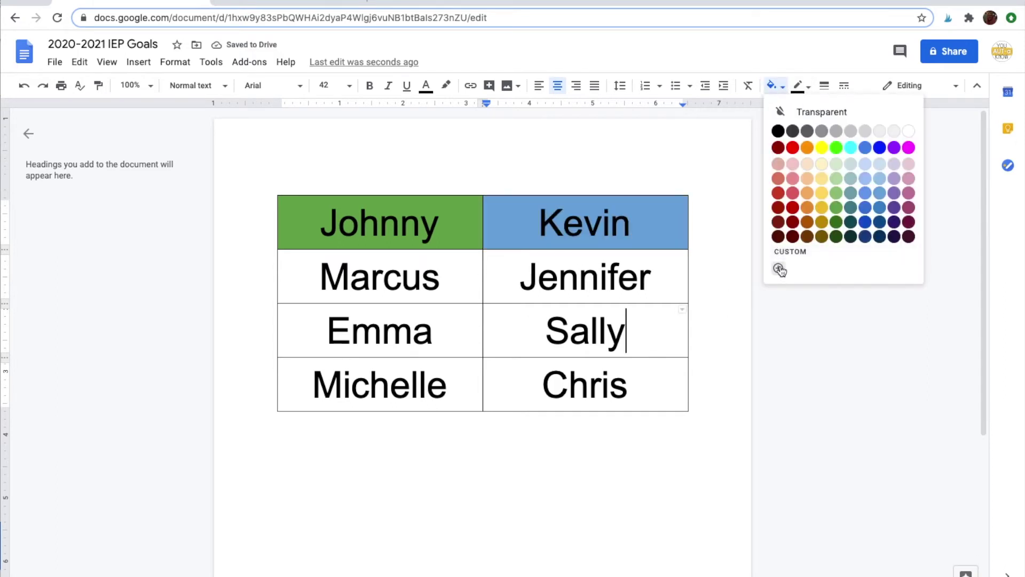
pyautogui.click(590, 177)
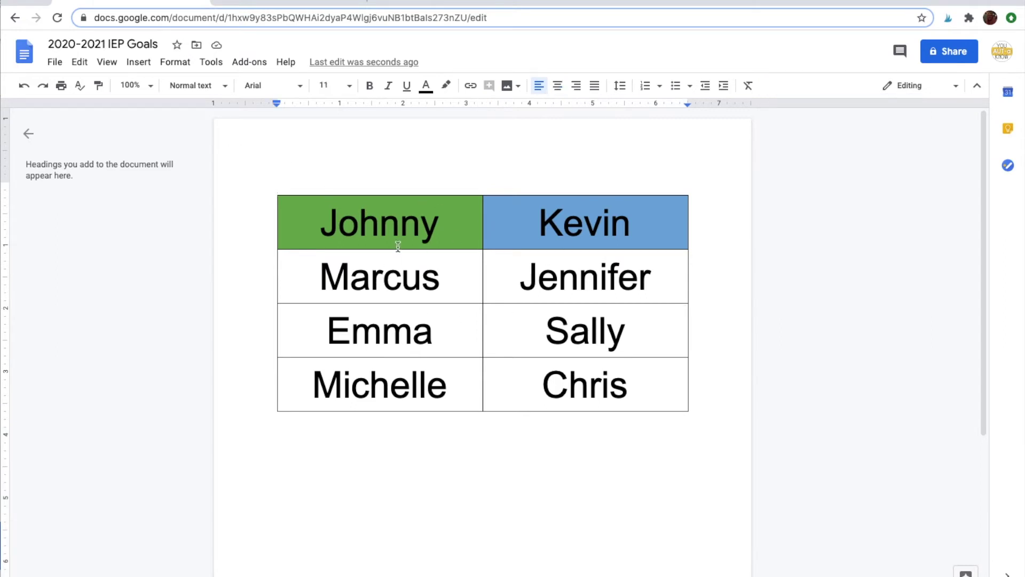
# Step: Switch to the IEP Goals folder in Google Drive, open the first student's IEP data form, preview it and copy the preview's web address
pyautogui.click(274, 3)
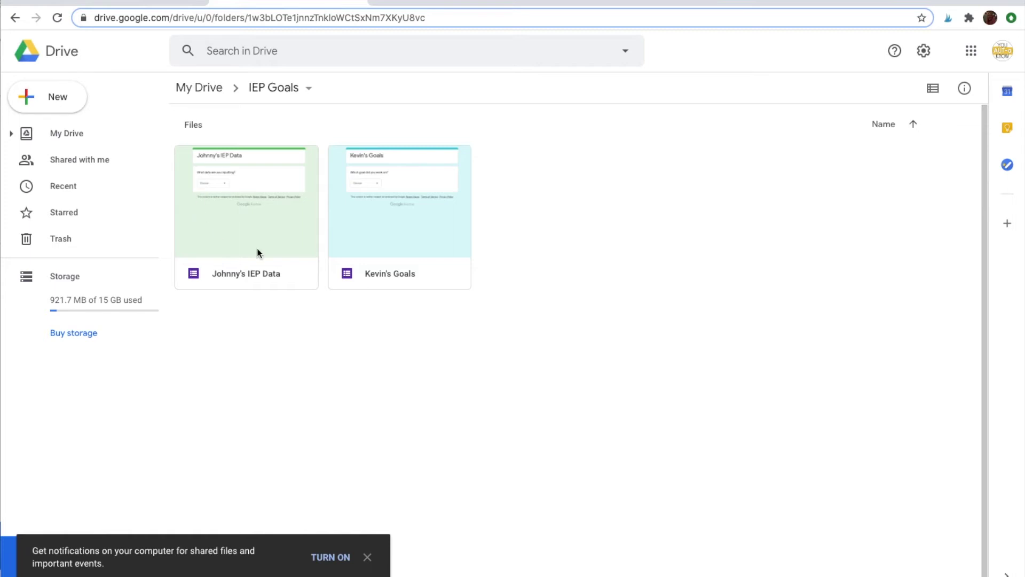
pyautogui.click(367, 557)
pyautogui.doubleClick(236, 181)
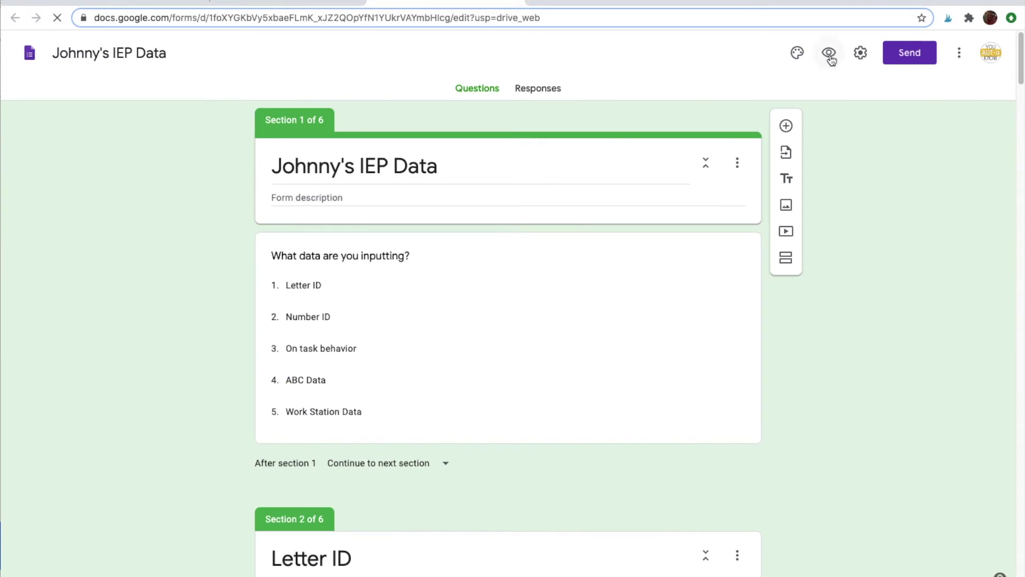
pyautogui.click(830, 57)
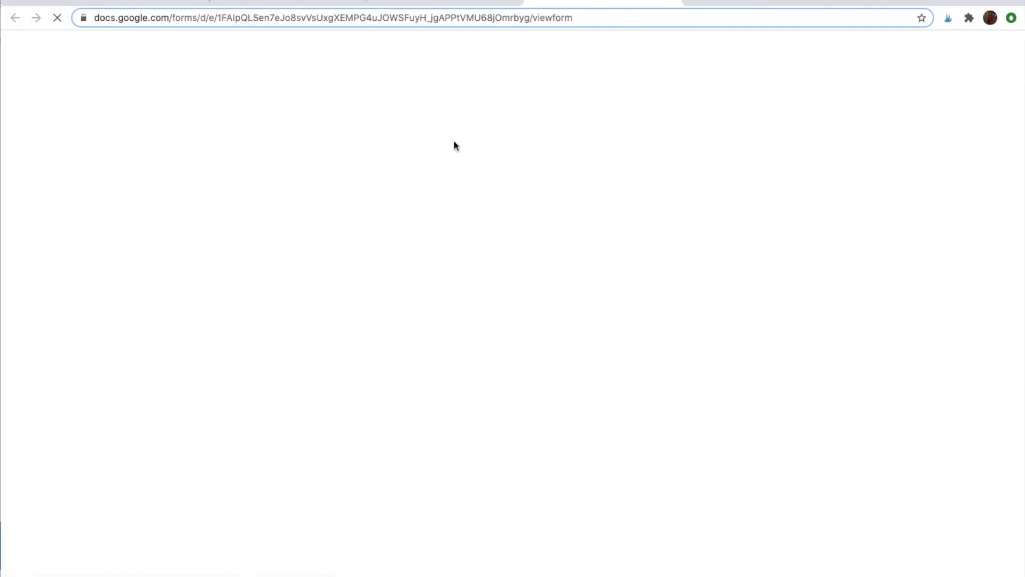
pyautogui.click(587, 20)
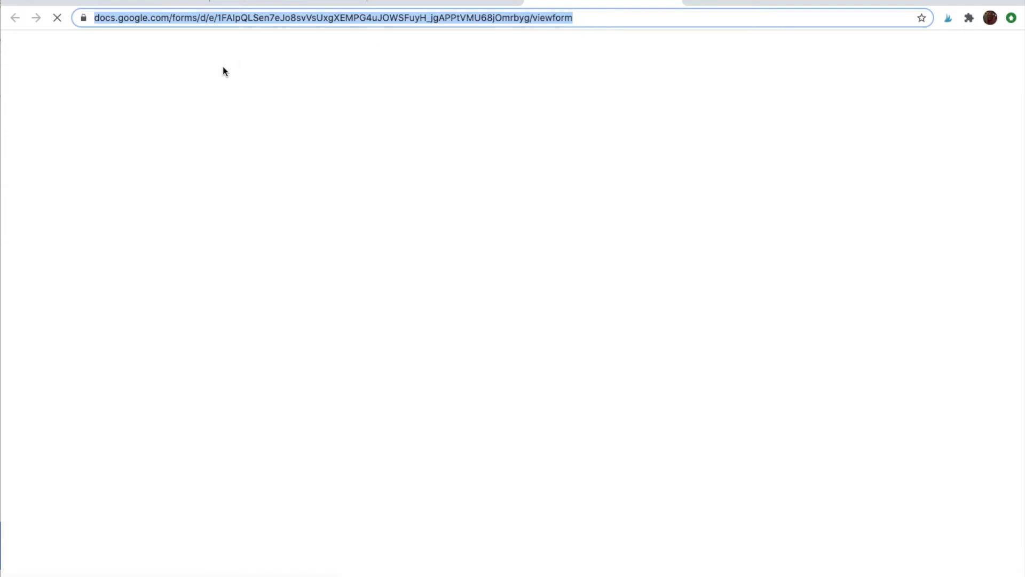
# Step: Return to the 2020-2021 IEP Goals document and link the student name in the green cell to the copied form address
pyautogui.click(139, 2)
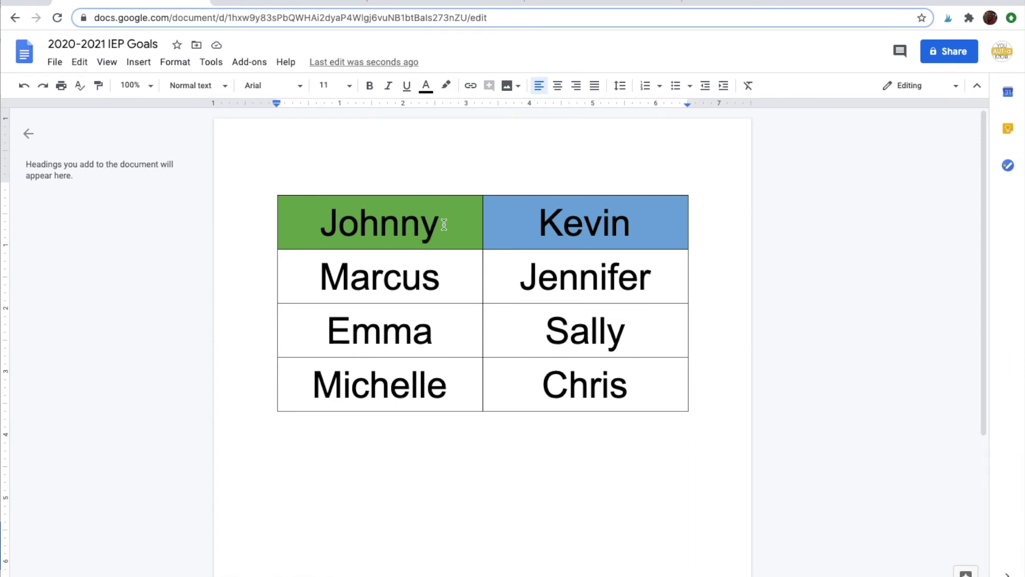
pyautogui.doubleClick(324, 218)
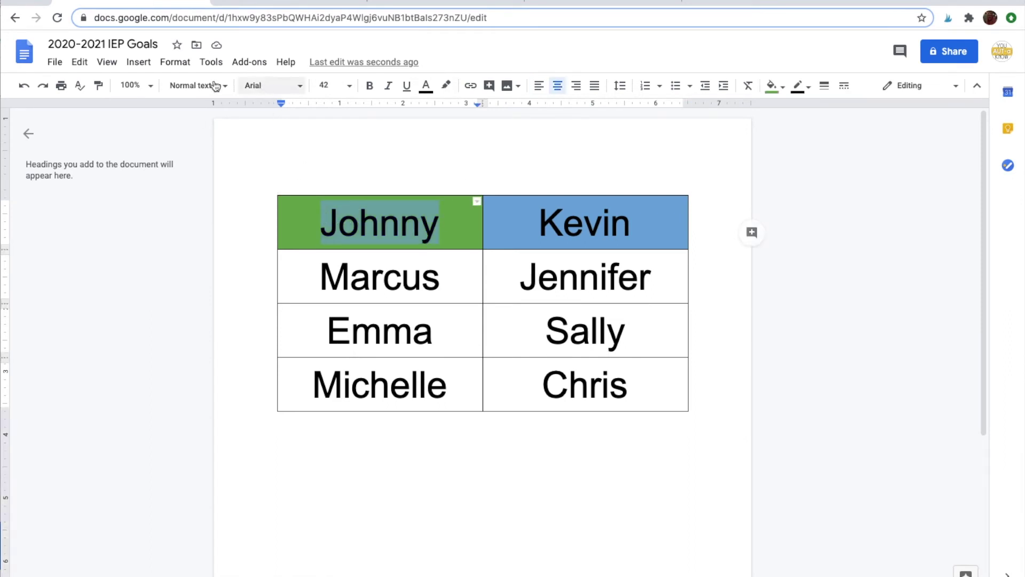
pyautogui.click(470, 86)
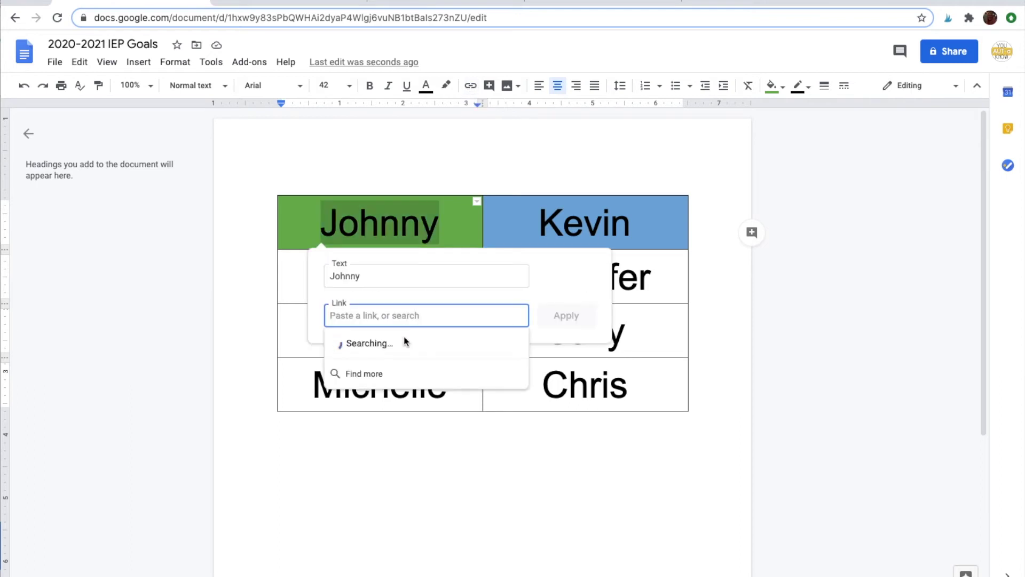
pyautogui.press('super+v')
pyautogui.click(567, 316)
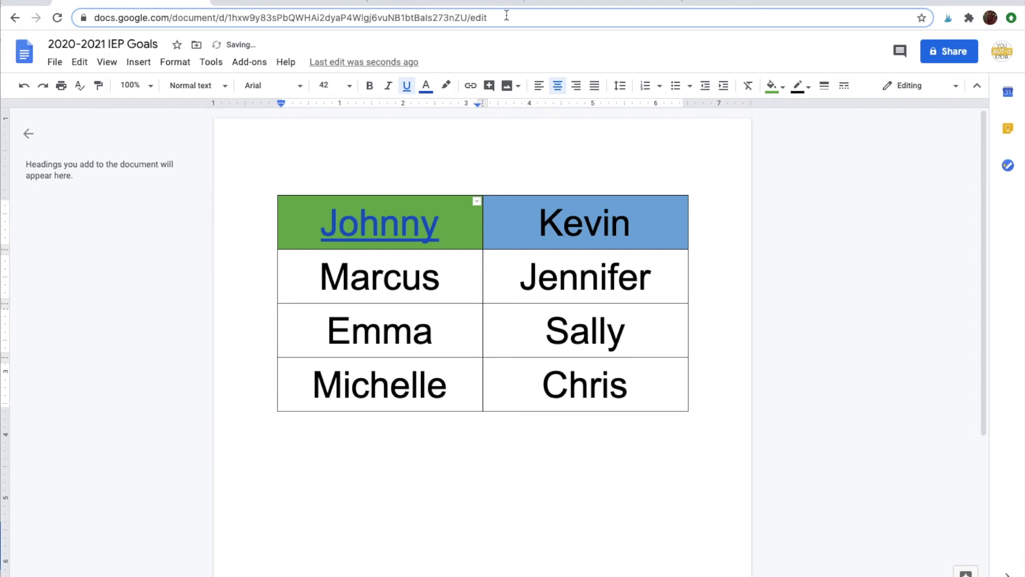
# Step: Open the second student's goals form from the Drive folder, preview it and copy the preview's web address
pyautogui.click(564, 8)
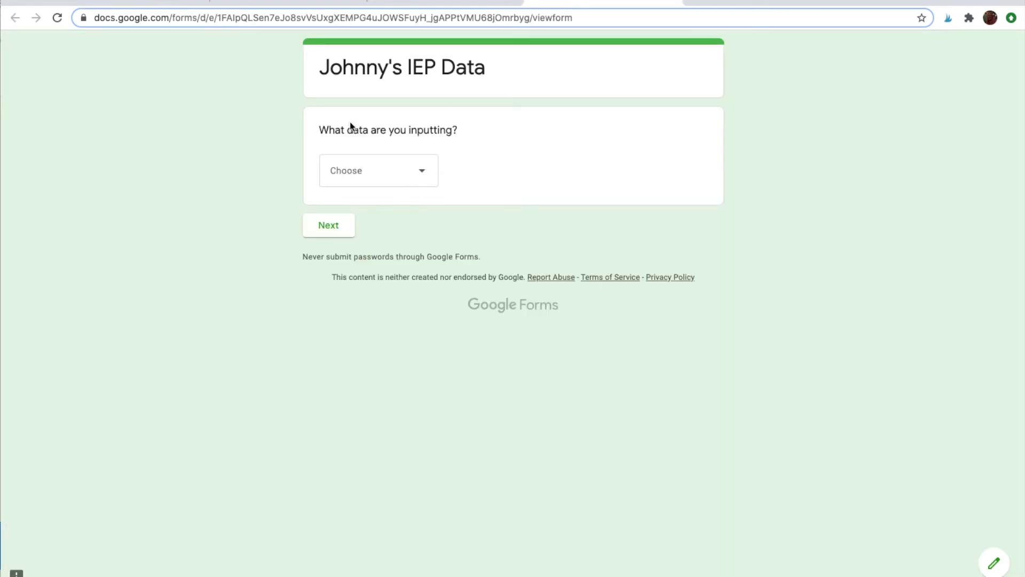
pyautogui.click(254, 3)
pyautogui.doubleClick(370, 227)
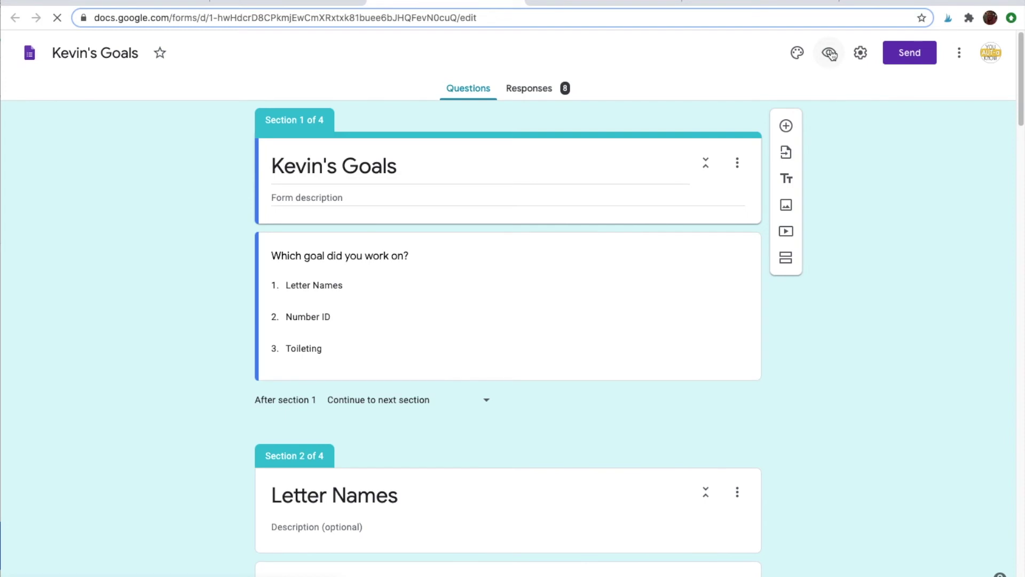
pyautogui.click(830, 53)
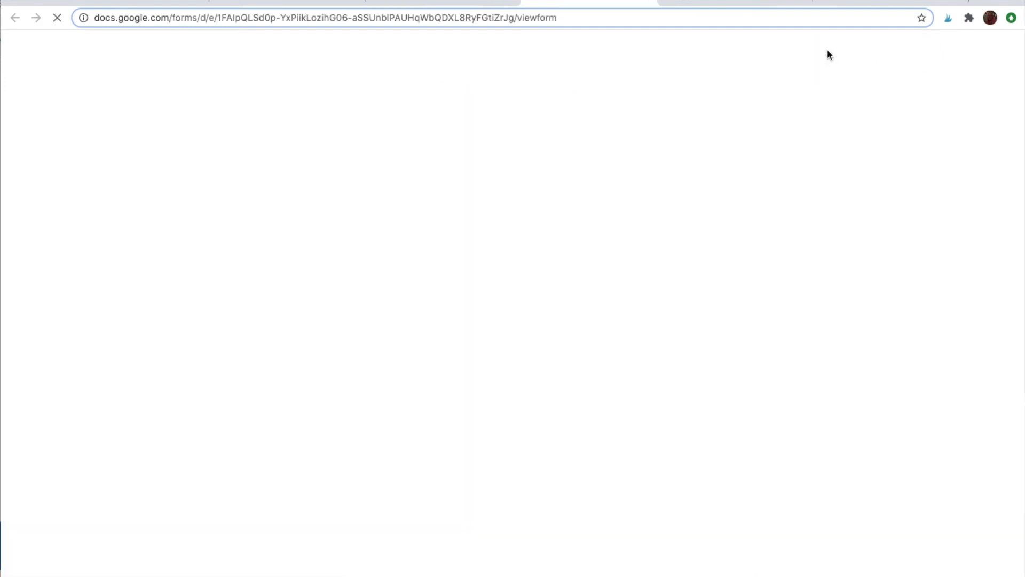
pyautogui.click(443, 19)
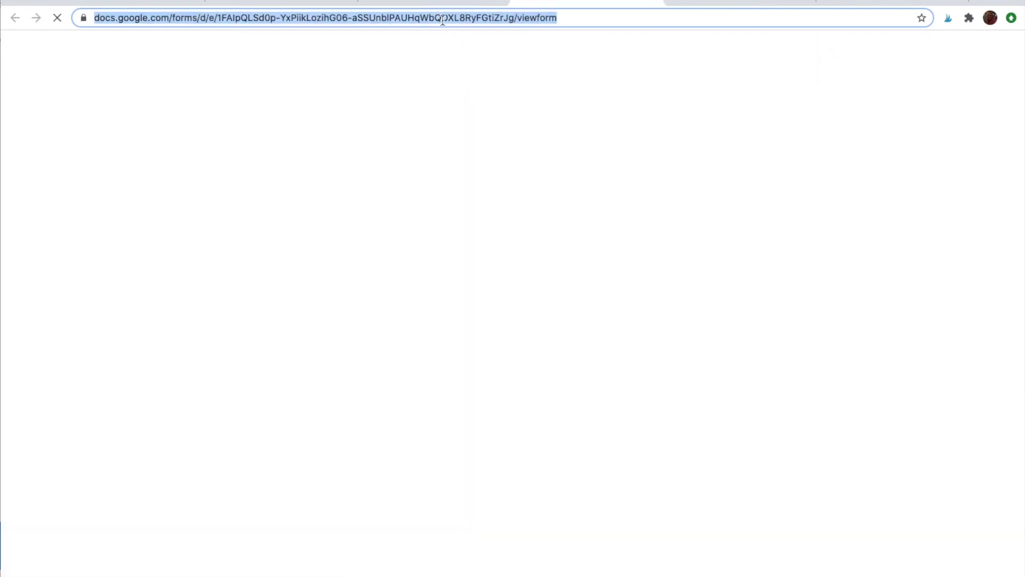
# Step: Return to the 2020-2021 IEP Goals document with the second form's address copied
pyautogui.click(142, 1)
pyautogui.moveTo(634, 220); pyautogui.dragTo(533, 210)
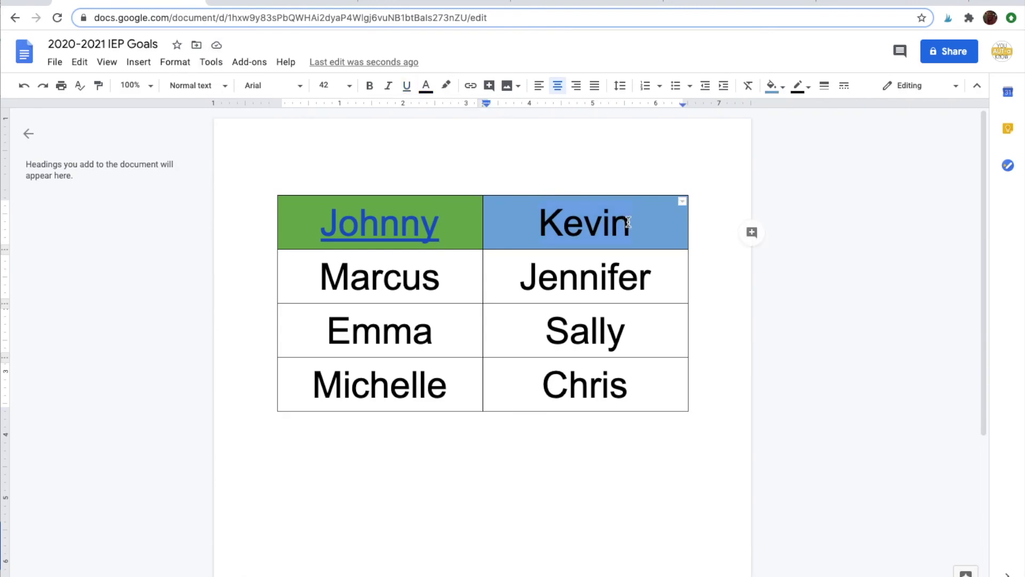
pyautogui.moveTo(629, 222); pyautogui.dragTo(526, 214)
pyautogui.click(472, 89)
pyautogui.hotkey('ctrl', 'v')
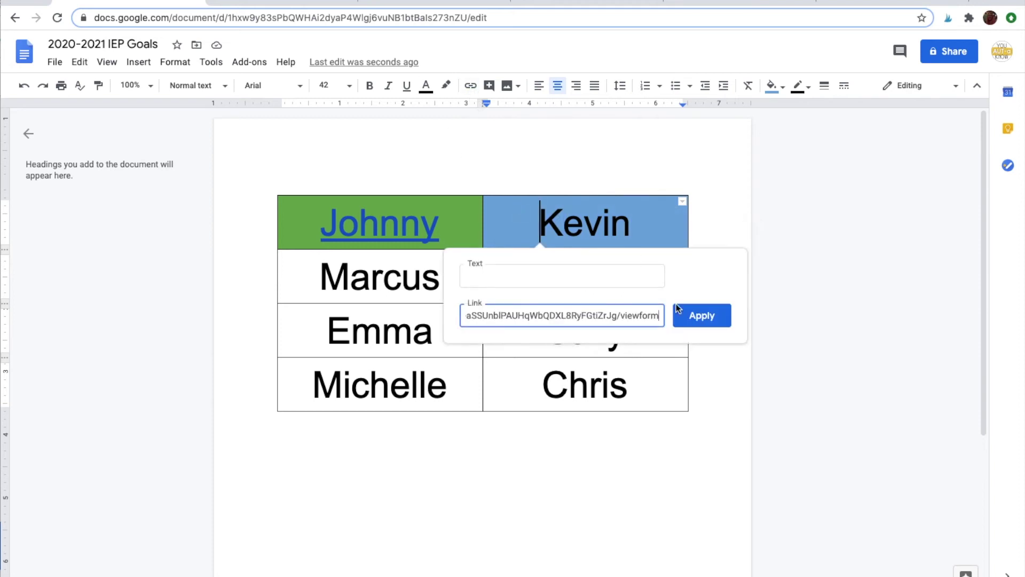
pyautogui.click(701, 316)
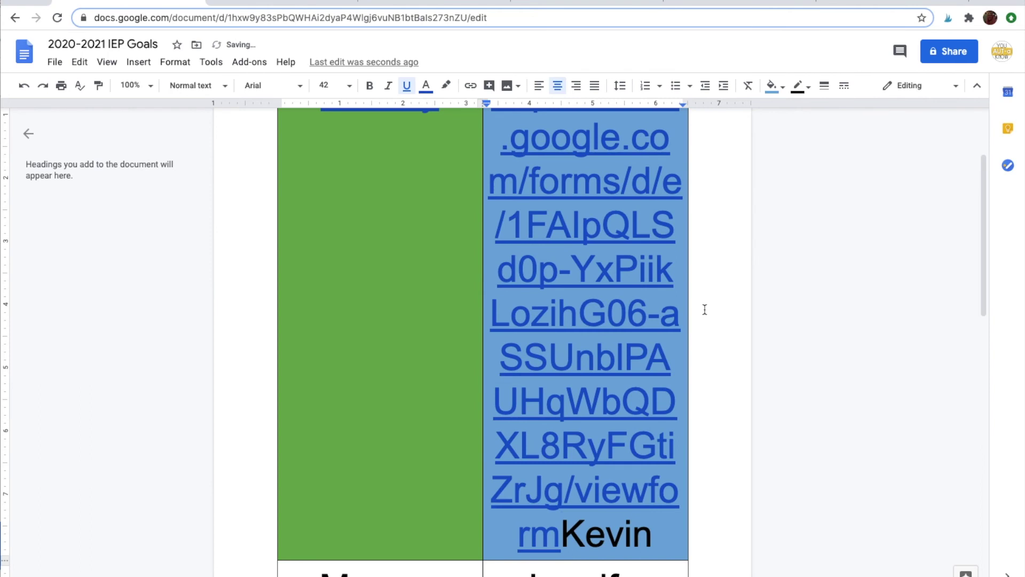
pyautogui.hotkey('ctrl', 'z')
pyautogui.scroll(2, 550, 214)
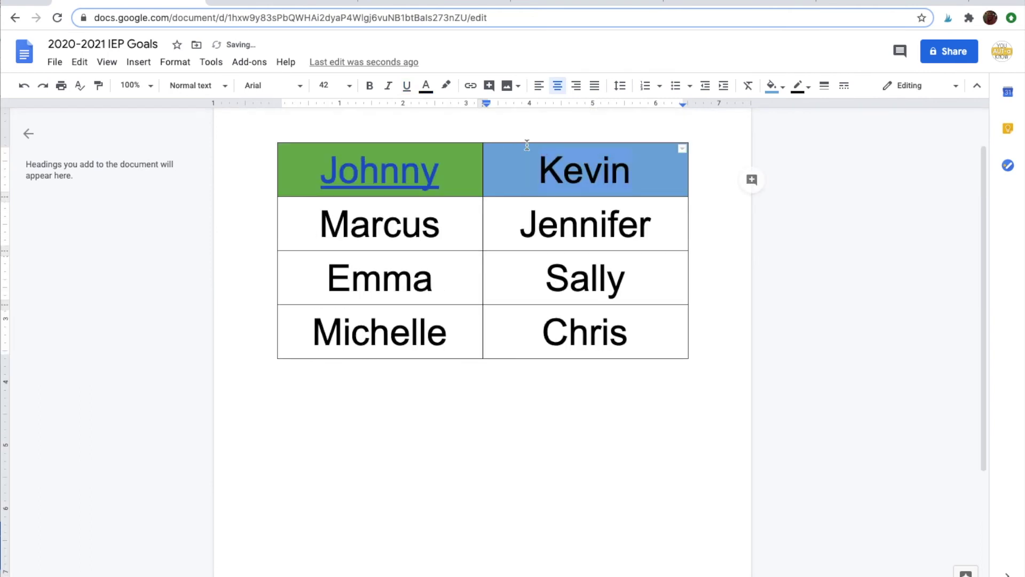
# Step: Link the student name in the light blue cell to the copied form address
pyautogui.click(470, 86)
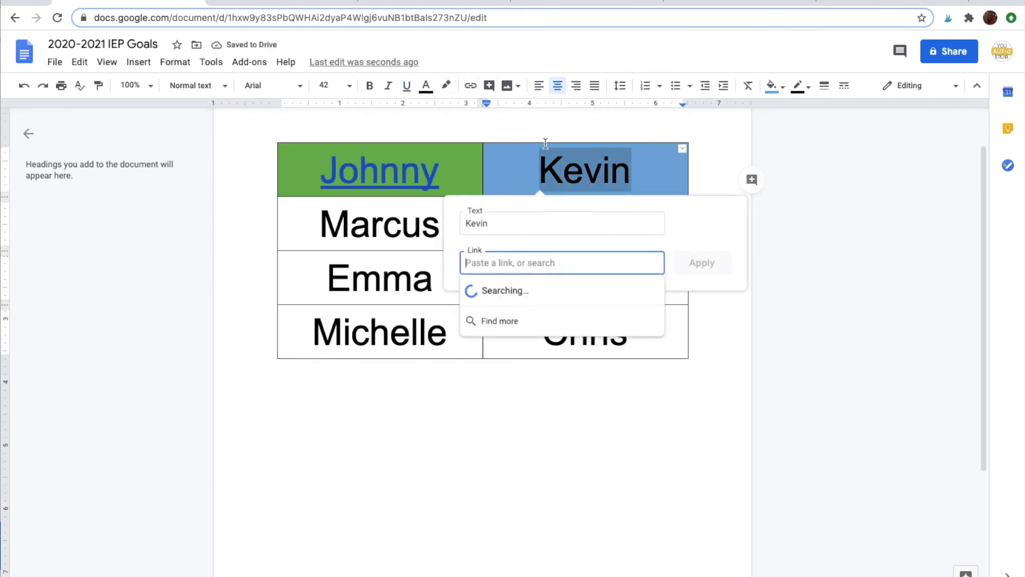
pyautogui.hotkey('ctrl', 'v')
pyautogui.click(702, 262)
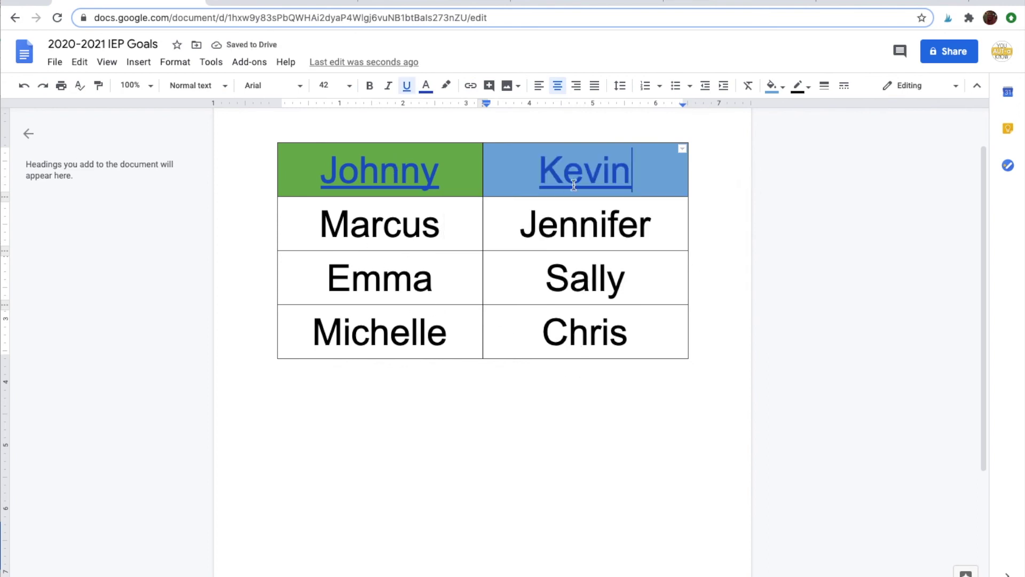
pyautogui.click(570, 412)
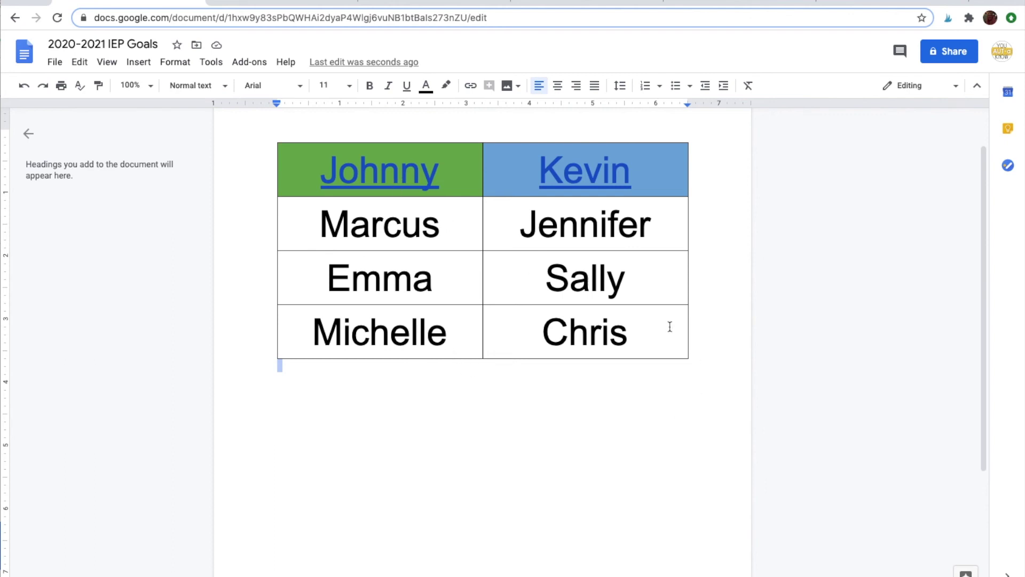
# Step: Open the form linked from the green cell and continue to its Number ID section
pyautogui.click(355, 183)
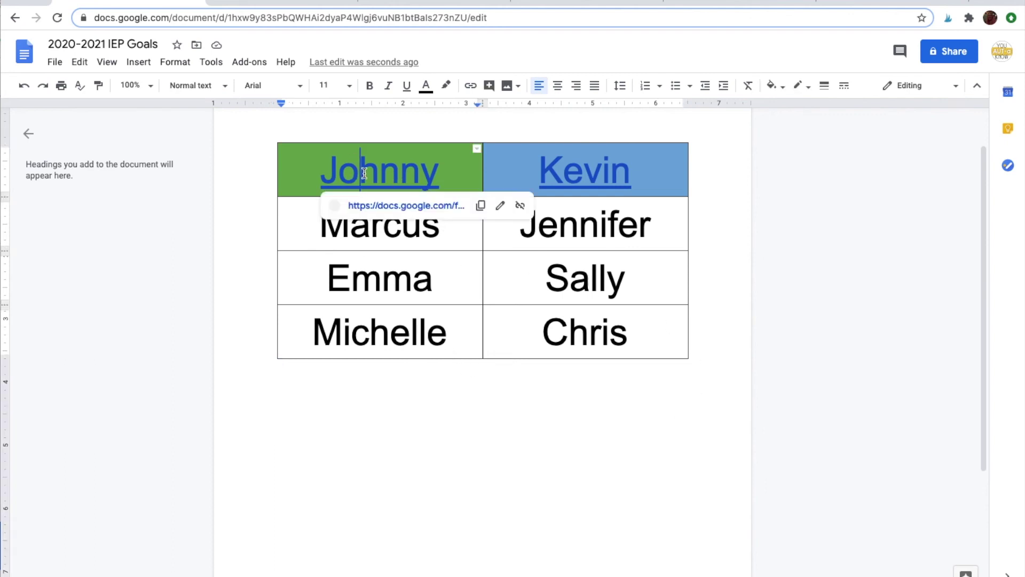
pyautogui.click(390, 206)
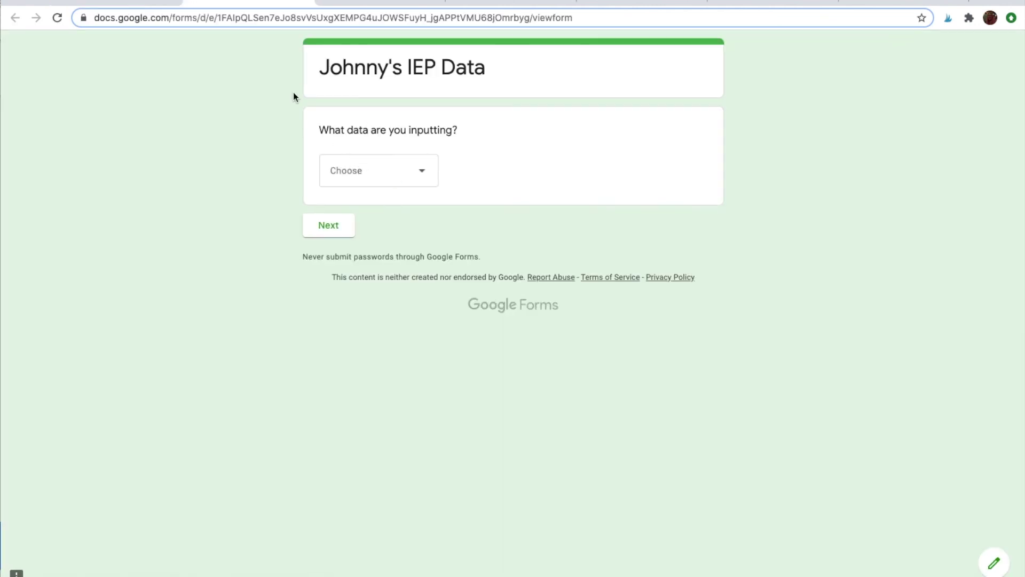
pyautogui.click(354, 180)
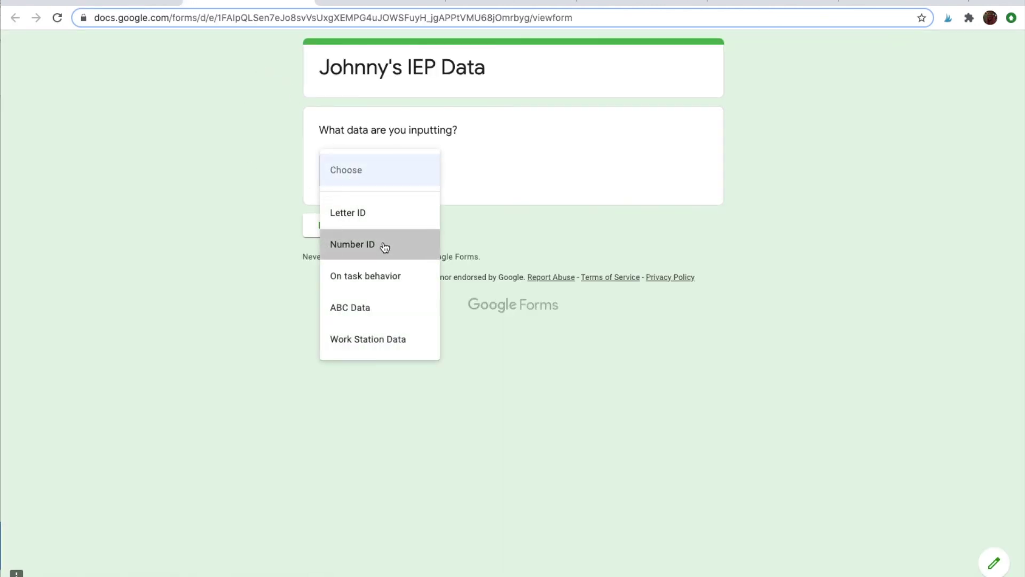
pyautogui.click(384, 244)
pyautogui.click(336, 231)
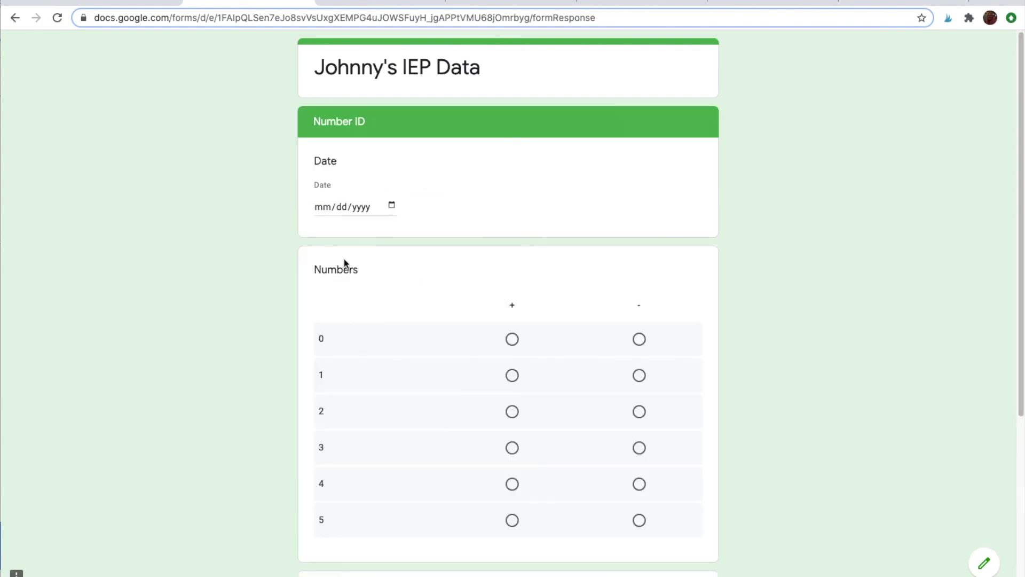
# Step: Set the date to 07/24/2020 and mark numbers 0, 1, 4 and 5 as + and numbers 2 and 3 as -
pyautogui.click(392, 205)
pyautogui.click(432, 386)
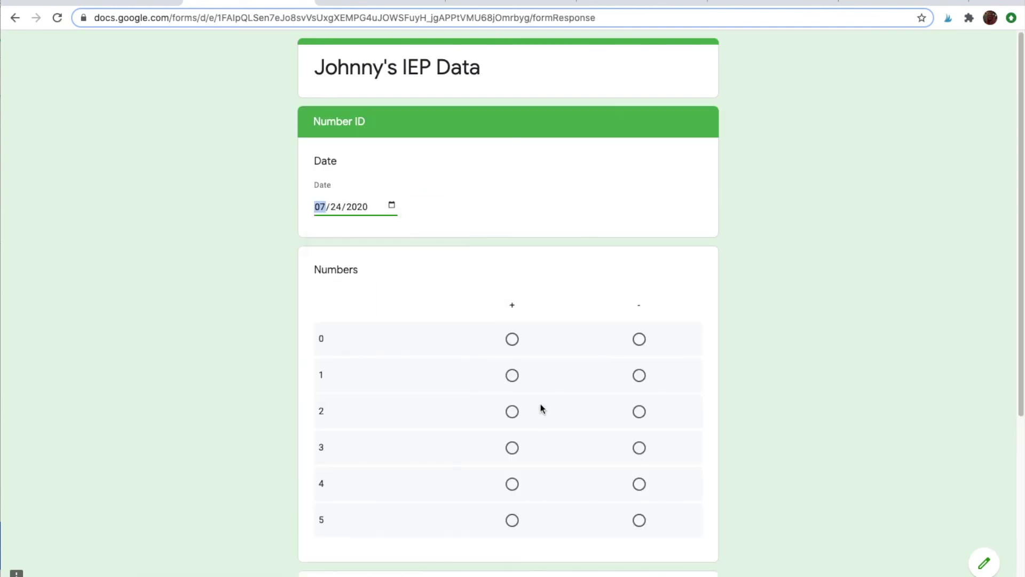
pyautogui.click(512, 340)
pyautogui.click(513, 375)
pyautogui.click(640, 412)
pyautogui.click(641, 447)
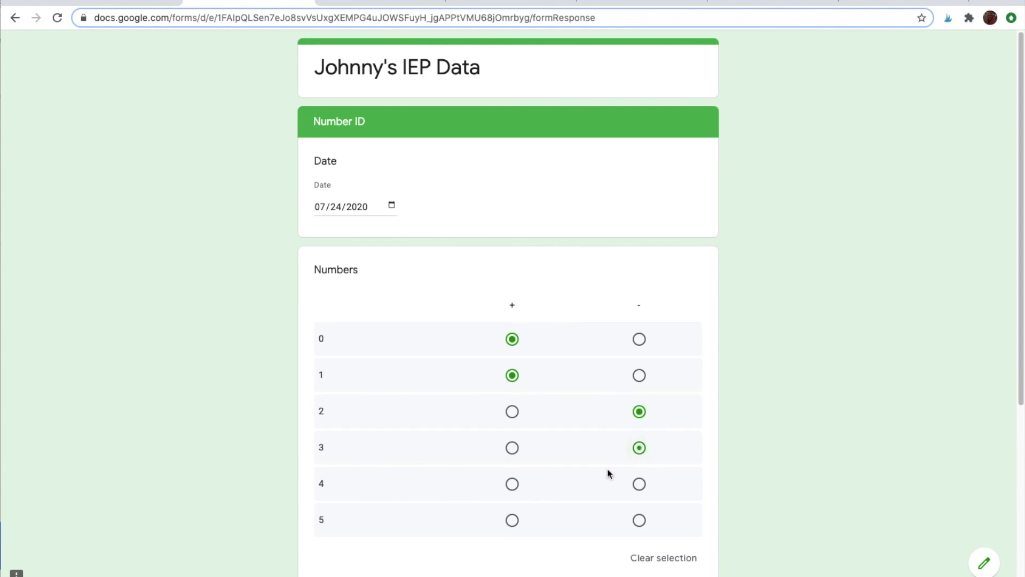
pyautogui.click(512, 484)
pyautogui.click(512, 521)
# Step: Select Gesture as the prompt needed and submit the form
pyautogui.scroll(-5, 534, 432)
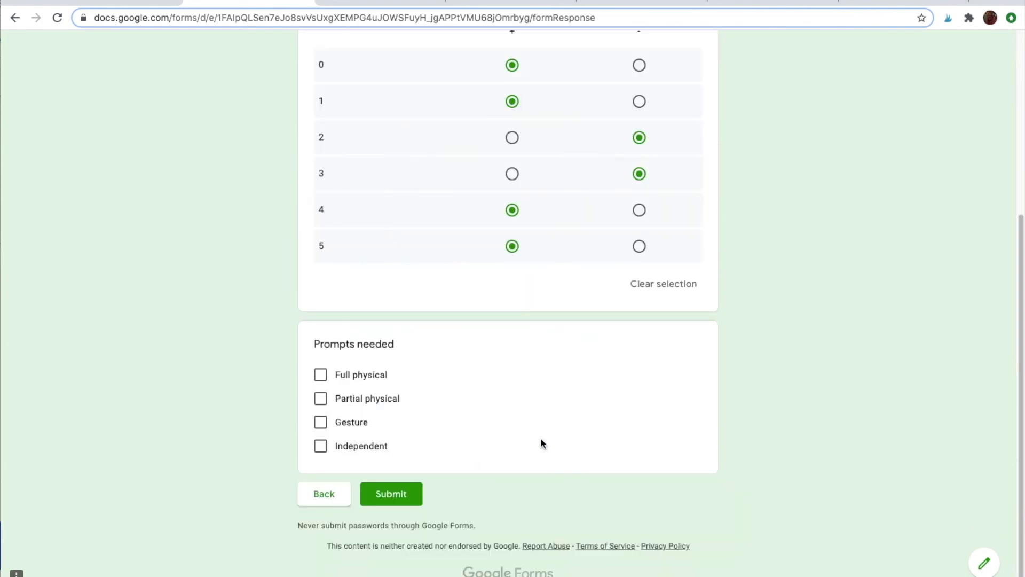
pyautogui.click(323, 422)
pyautogui.click(406, 492)
# Step: Switch from the submitted form back to the 2020-2021 IEP Goals document
pyautogui.click(111, 2)
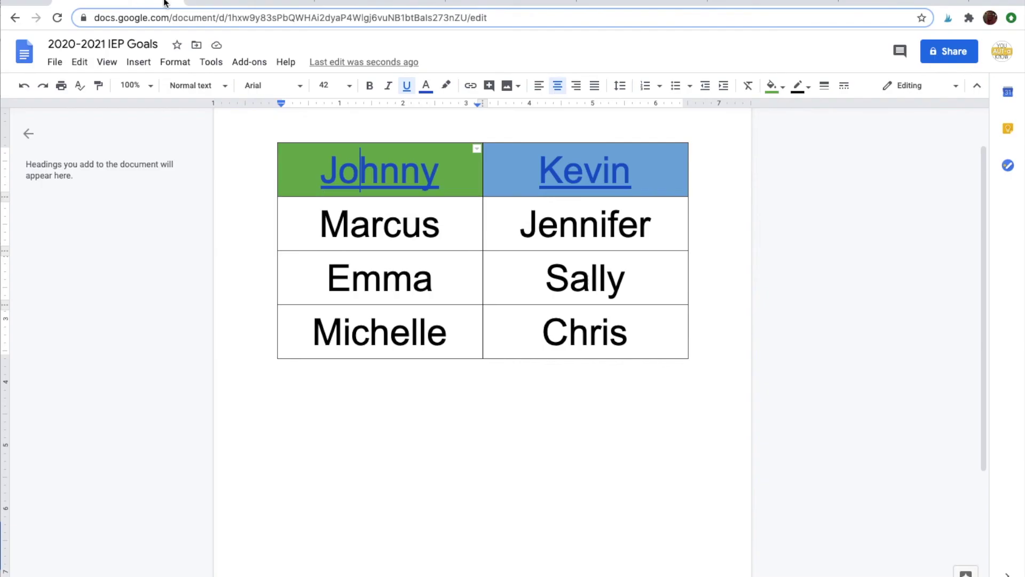
pyautogui.click(230, 4)
pyautogui.click(152, 3)
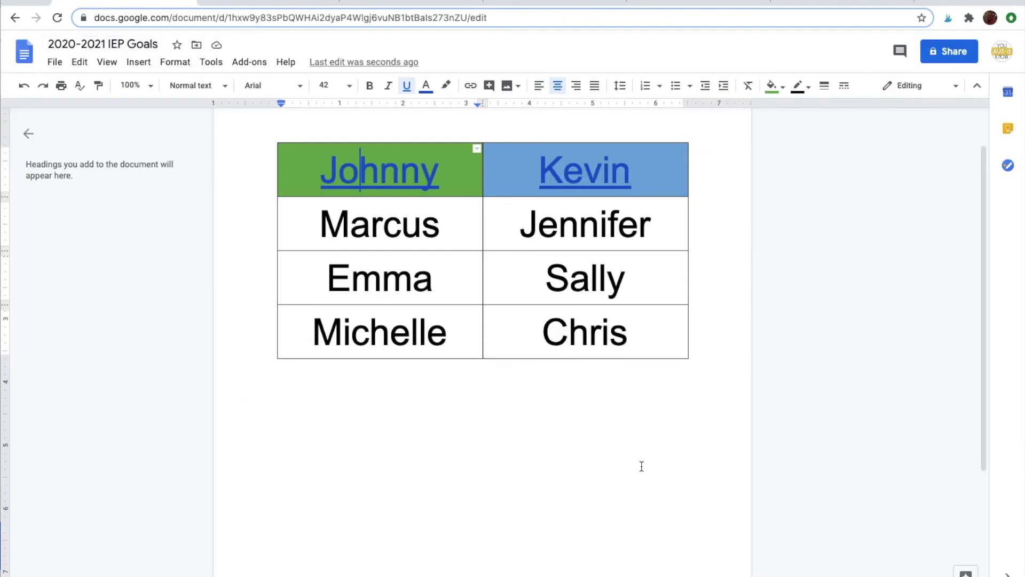